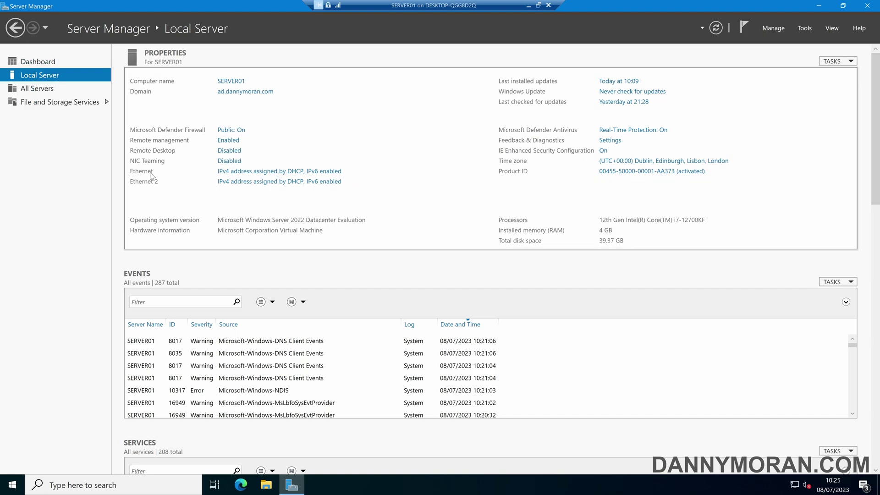
Glance at the server's network connections, then open the NIC Teaming console.
{"action": "left_click", "coordinate": [229, 170]}
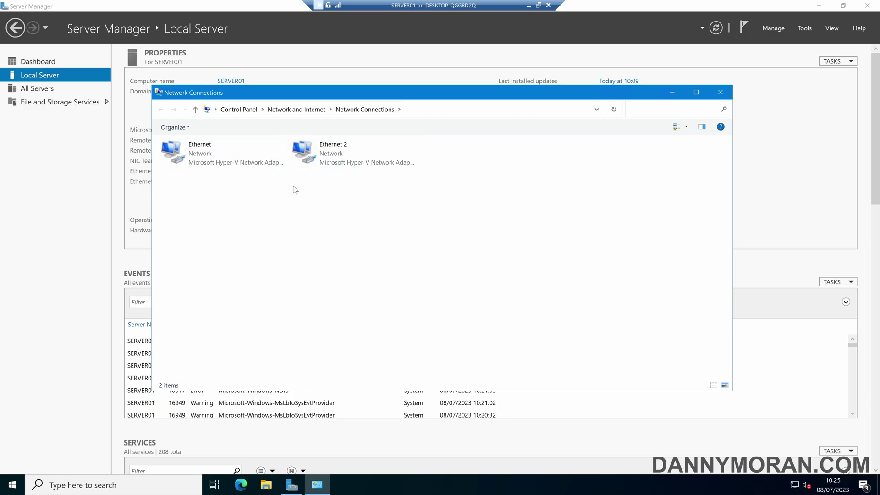
{"action": "key", "text": "alt+F4"}
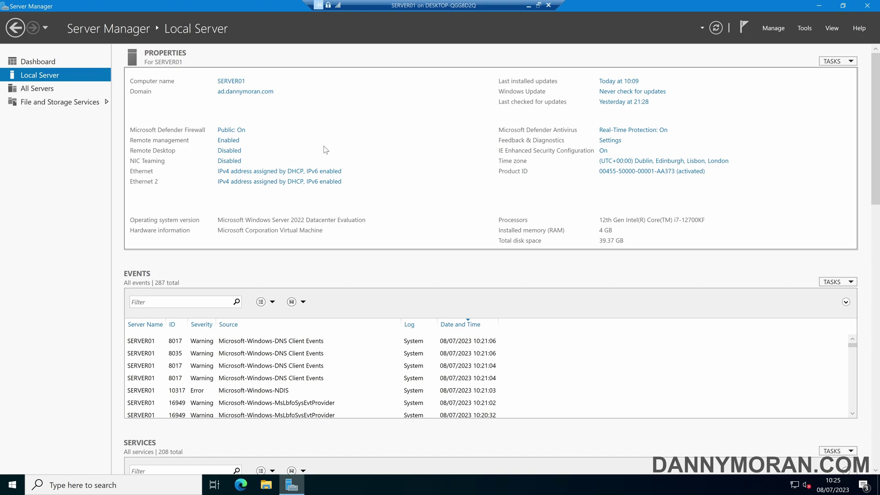
{"action": "left_click", "coordinate": [229, 161]}
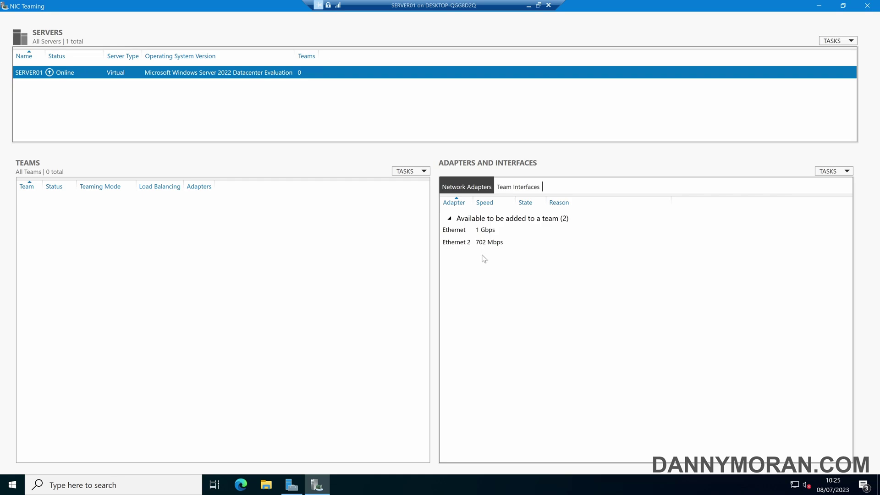
Start new team NICTeam1 from Ethernet and Ethernet 2, showing its additional properties.
{"action": "right_click", "coordinate": [460, 235]}
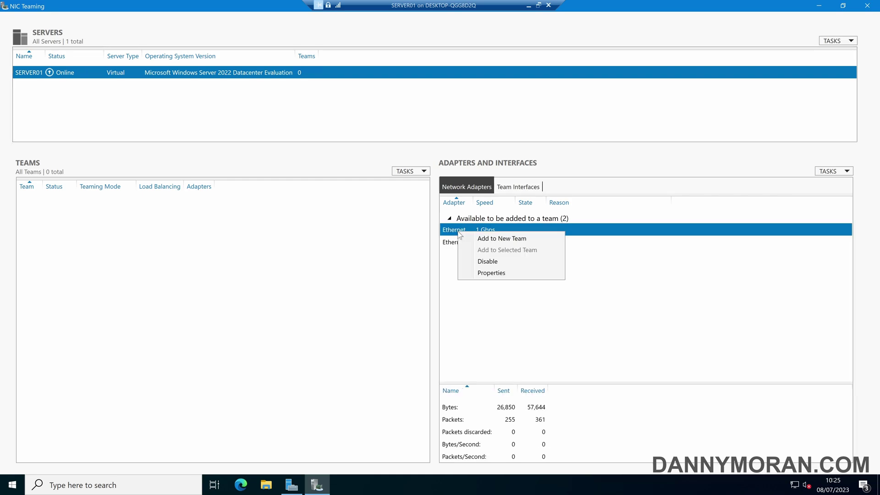
{"action": "left_click", "coordinate": [486, 239]}
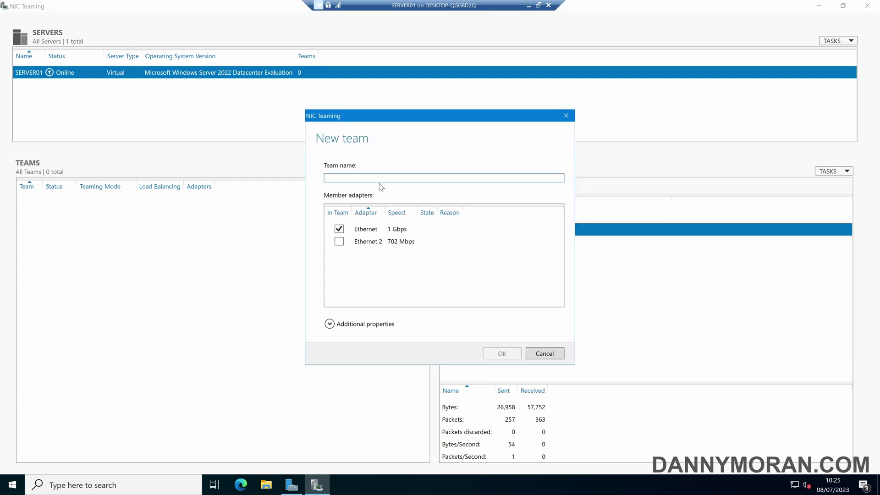
{"action": "type", "text": "NICTeam1"}
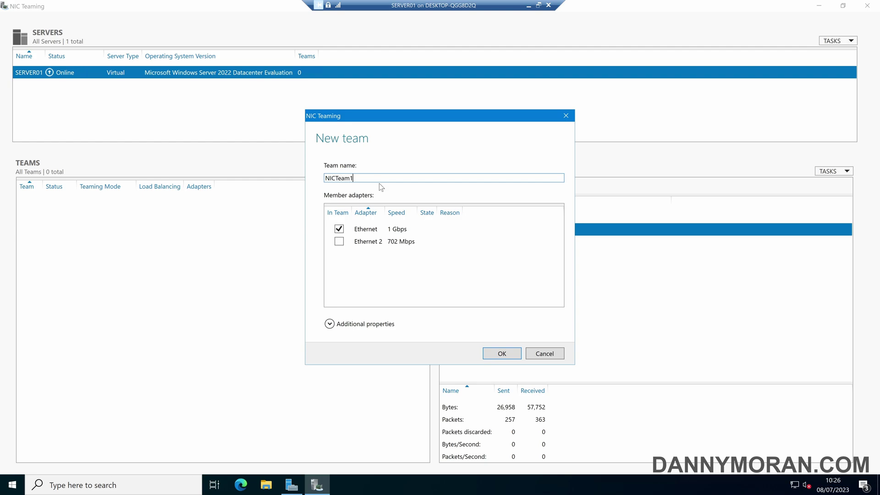
{"action": "left_click", "coordinate": [339, 241]}
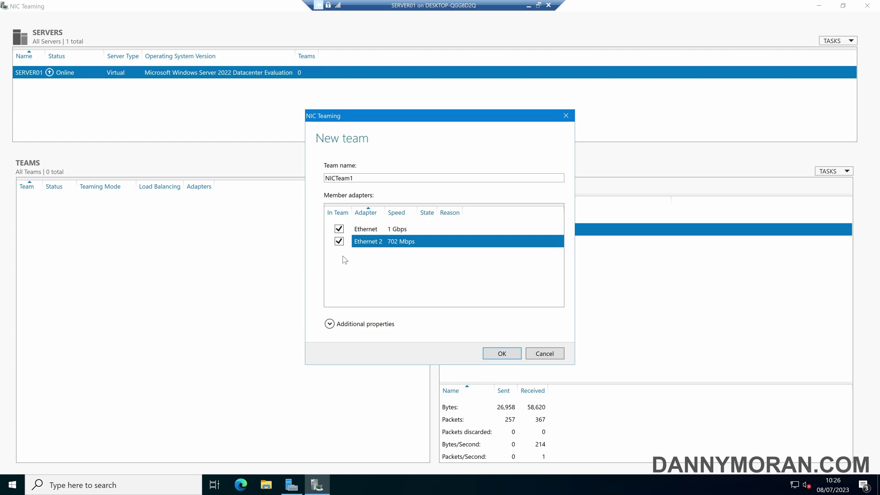
{"action": "left_click", "coordinate": [329, 325]}
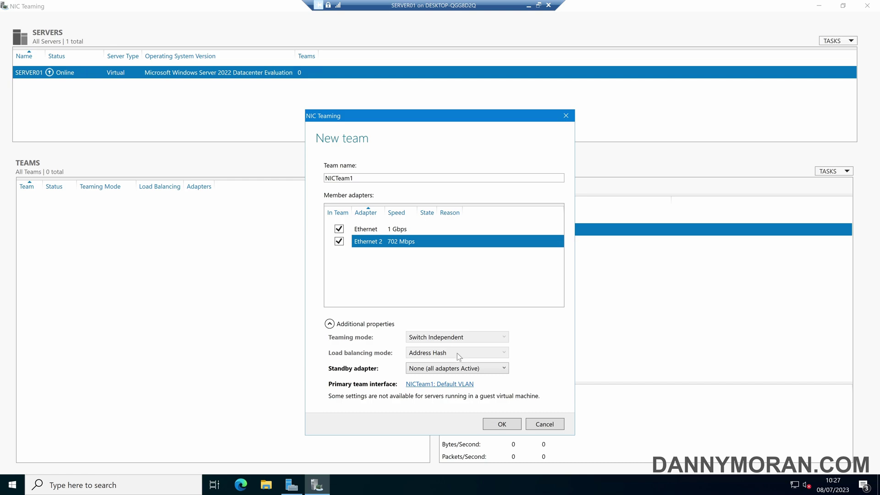
{"action": "left_click", "coordinate": [498, 368]}
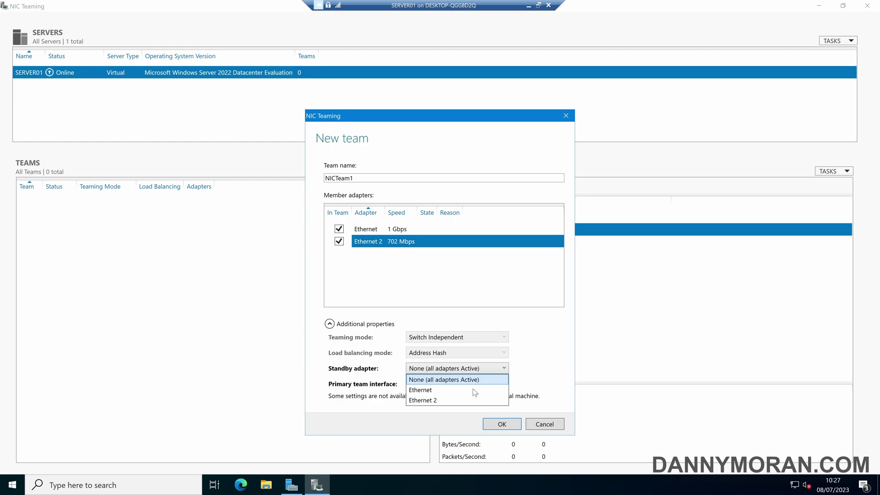
{"action": "left_click", "coordinate": [462, 400]}
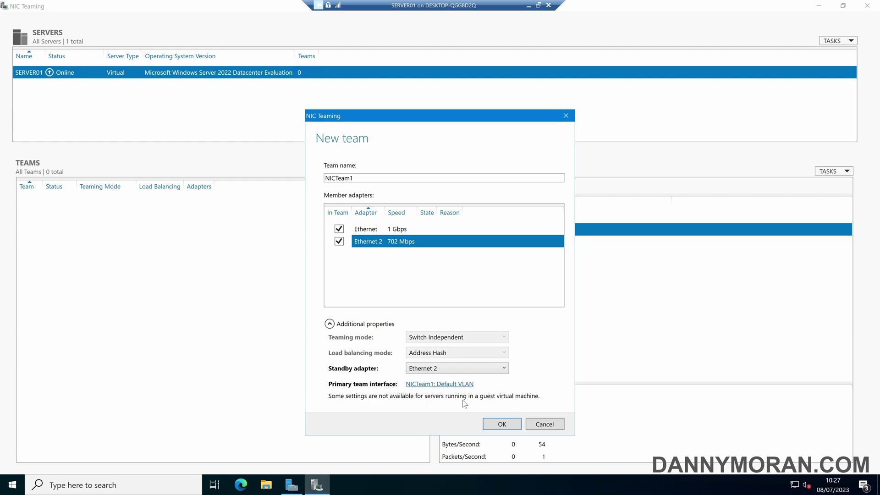
{"action": "left_click", "coordinate": [450, 370]}
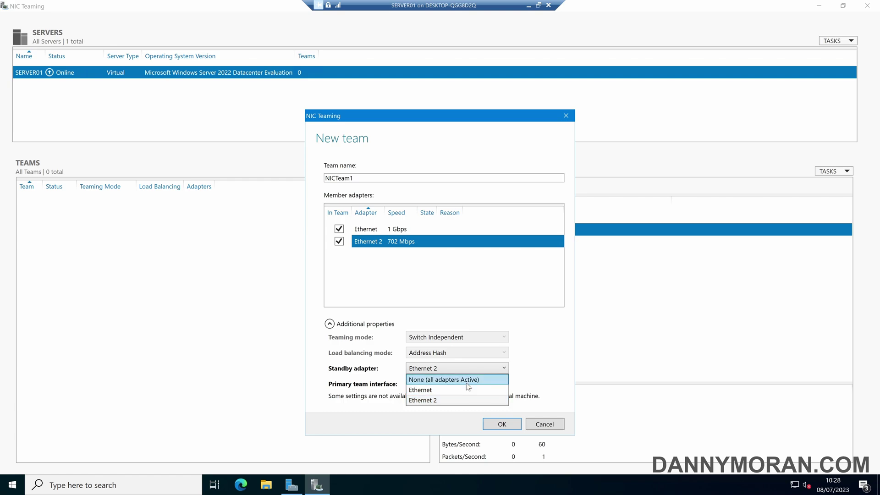
{"action": "left_click", "coordinate": [466, 382]}
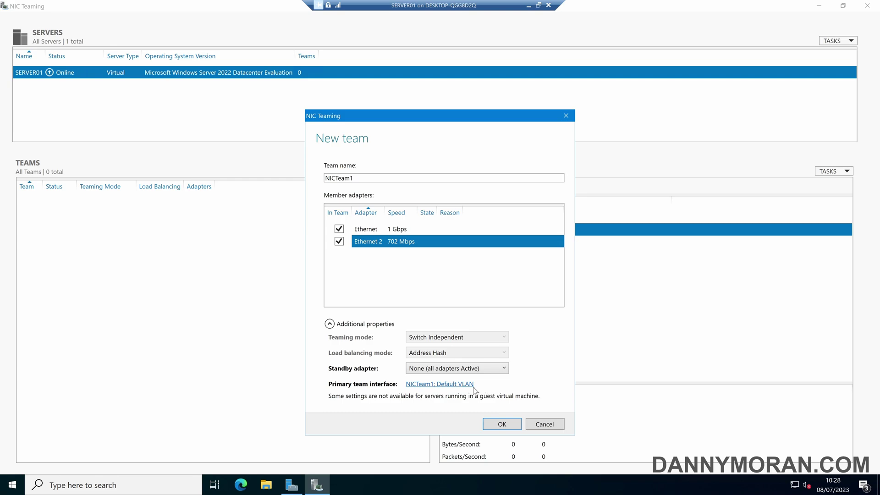
{"action": "left_click", "coordinate": [451, 386]}
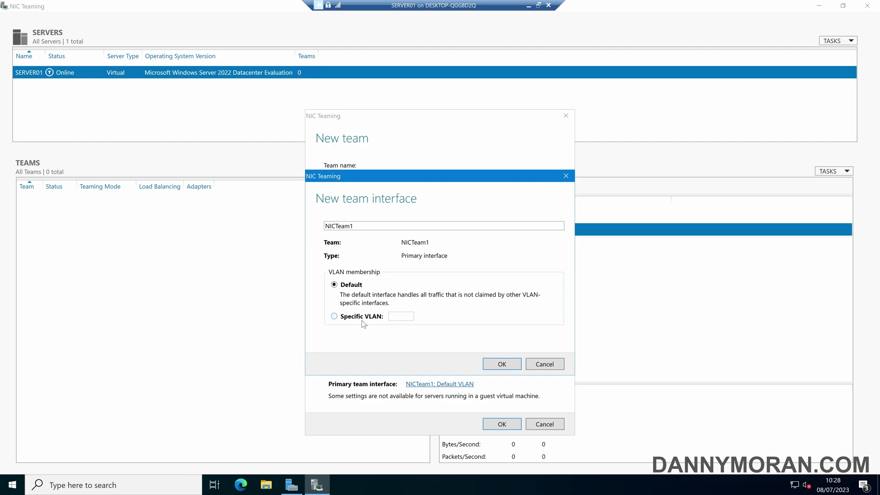
{"action": "left_click", "coordinate": [494, 365]}
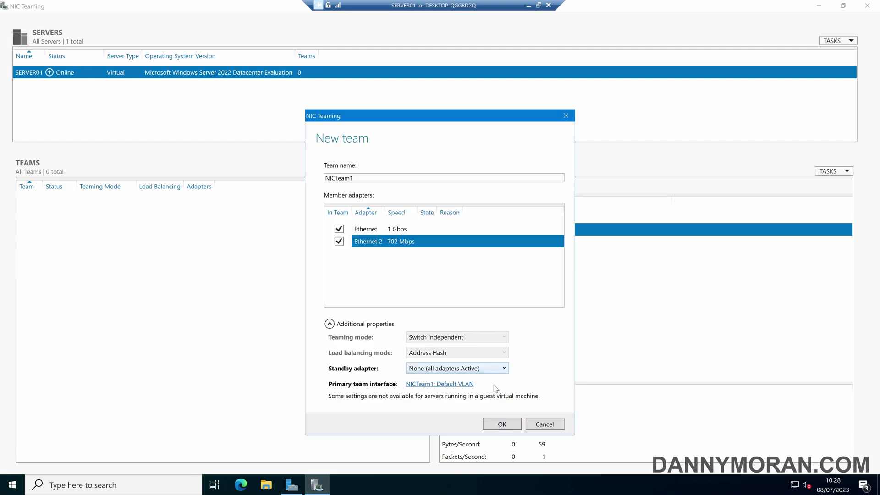
Confirm the New team dialog so NICTeam1 is created with both adapters Active.
{"action": "left_click", "coordinate": [501, 424]}
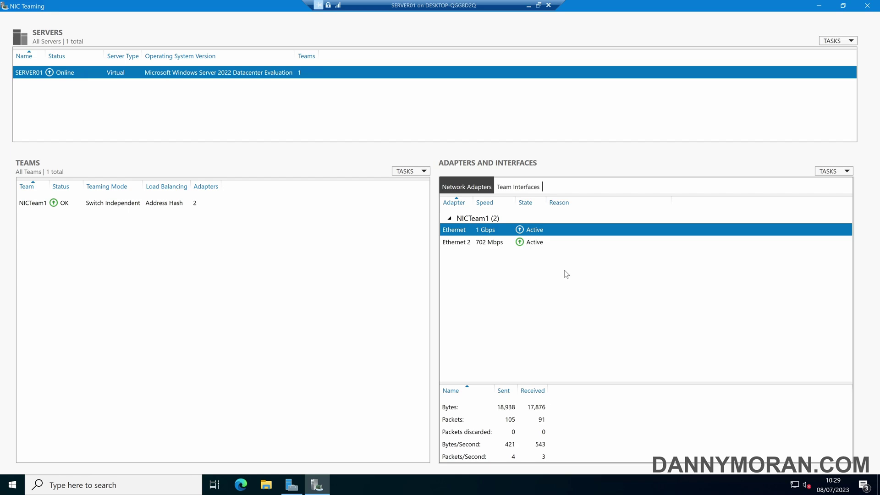
Open Network Connections and review the Ethernet adapter's status and properties.
{"action": "left_click", "coordinate": [290, 486]}
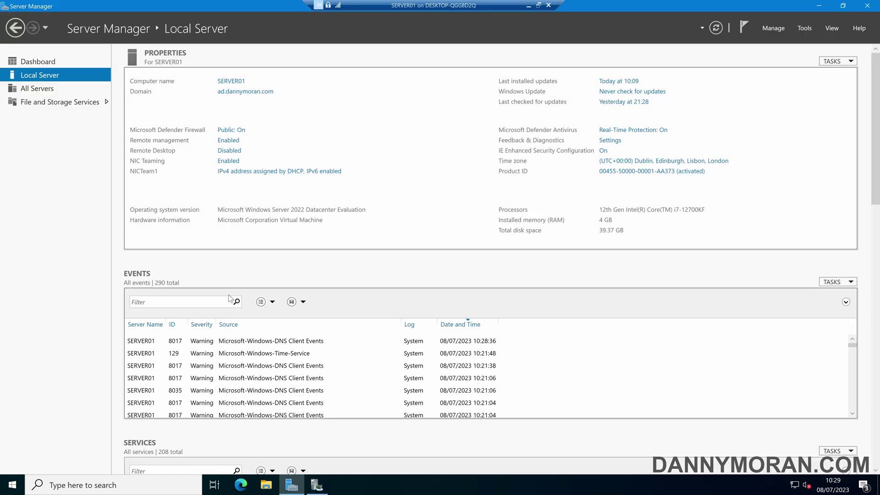
{"action": "left_click", "coordinate": [228, 171]}
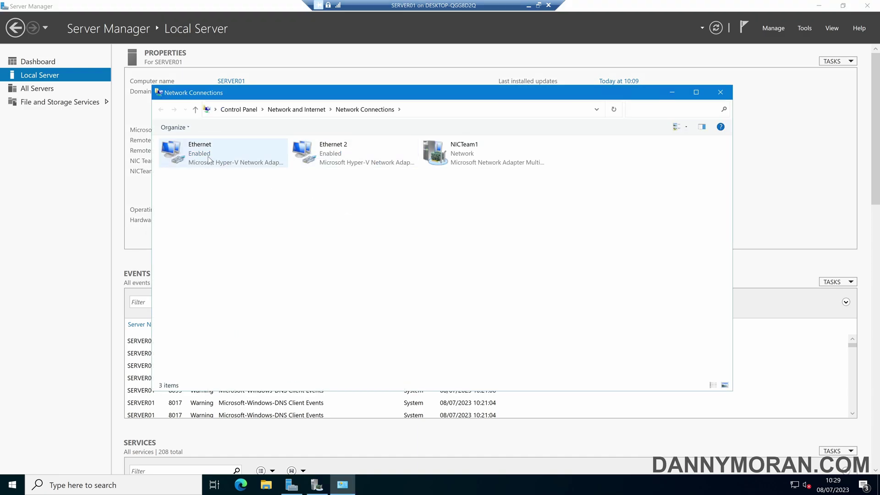
{"action": "left_click", "coordinate": [452, 167]}
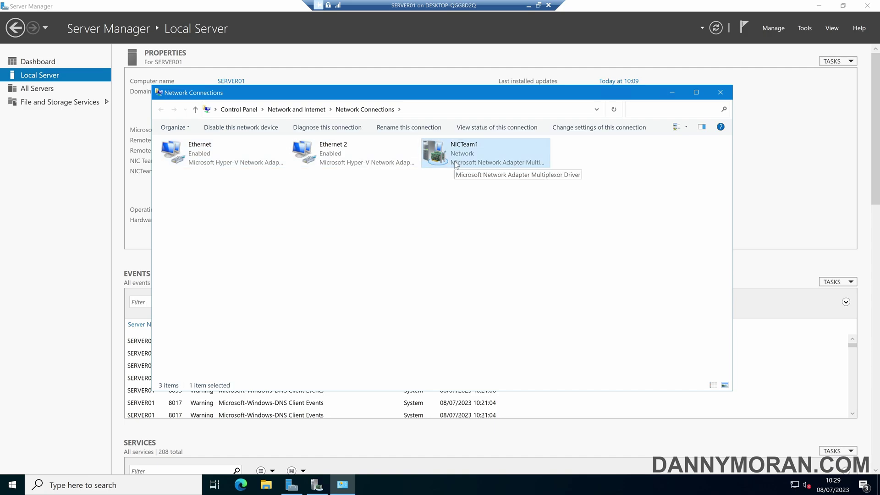
{"action": "double_click", "coordinate": [194, 157]}
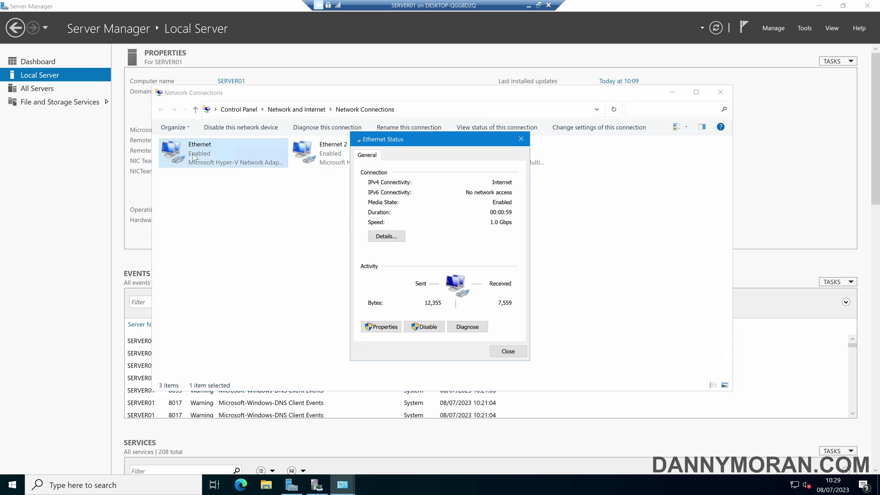
{"action": "left_click", "coordinate": [380, 327]}
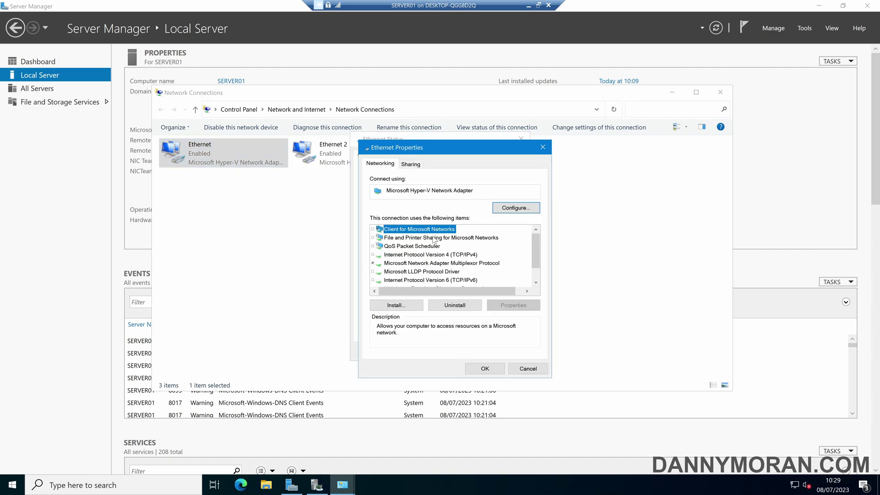
{"action": "scroll", "coordinate": [433, 239], "scroll_direction": "down", "scroll_amount": 1}
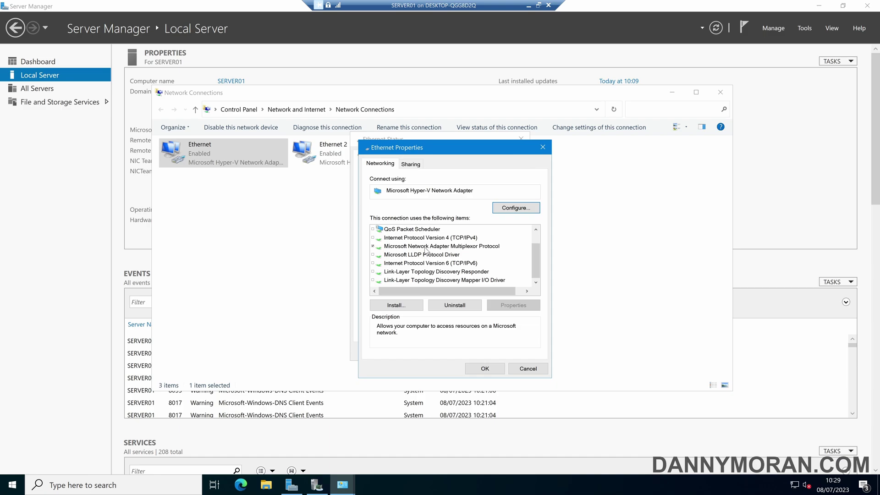
{"action": "left_click", "coordinate": [543, 147]}
{"action": "left_click", "coordinate": [521, 139]}
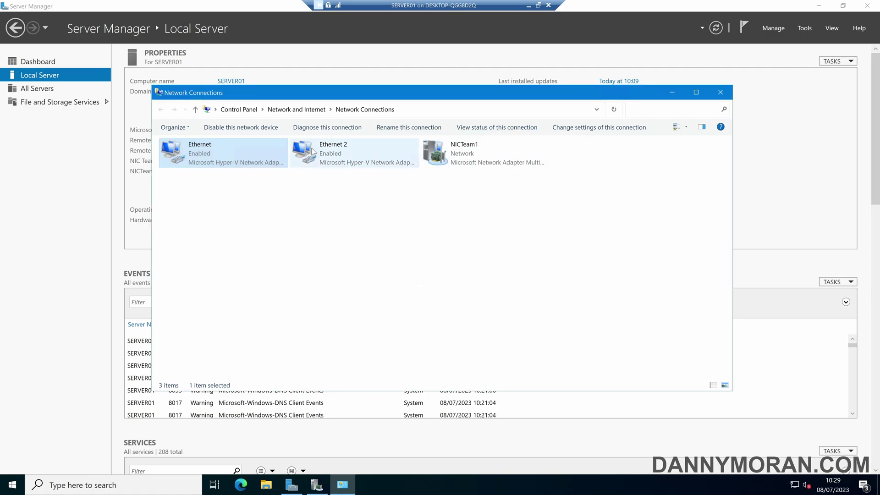
Review the Ethernet 2 adapter's status and properties, then close them.
{"action": "double_click", "coordinate": [321, 149]}
{"action": "left_click", "coordinate": [388, 325]}
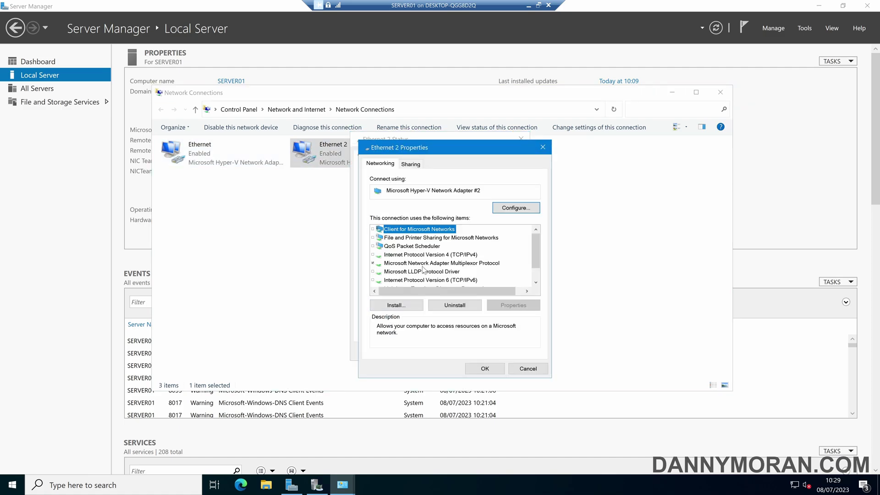
{"action": "left_click", "coordinate": [542, 147]}
{"action": "left_click", "coordinate": [521, 139]}
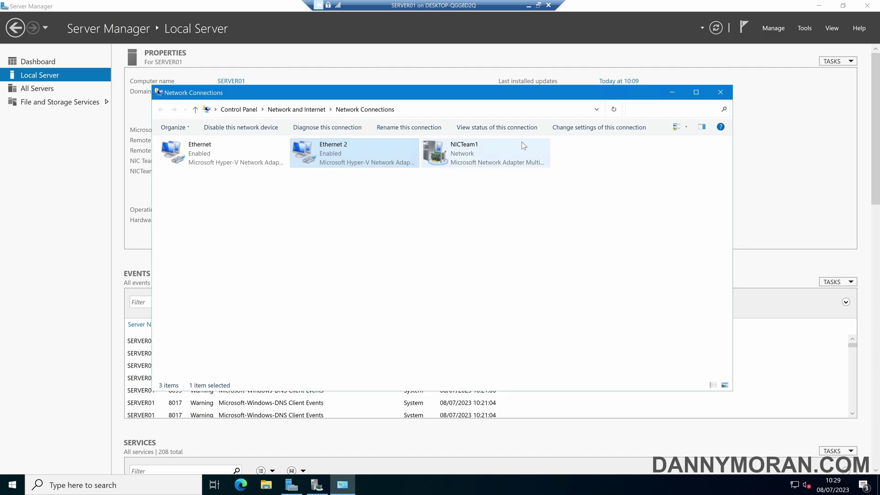
View NICTeam1's IPv4 settings, obtained automatically, and close its IPv4, Properties and Status dialogs.
{"action": "double_click", "coordinate": [459, 156]}
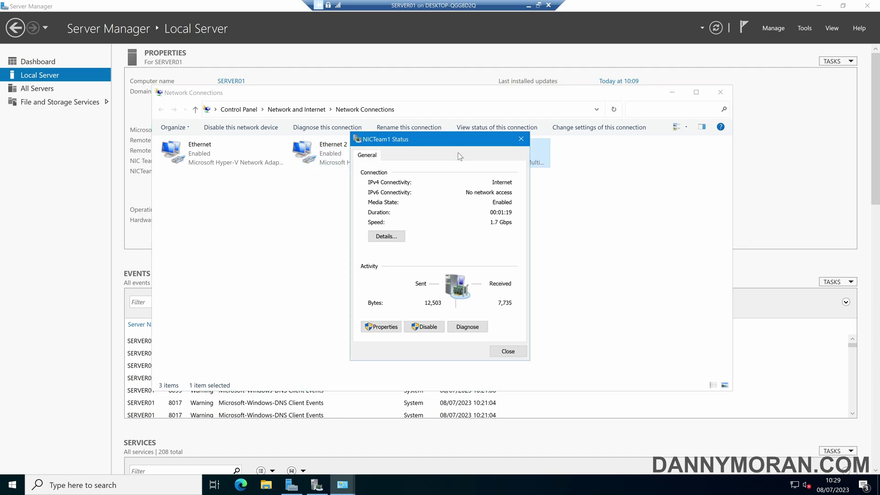
{"action": "left_click", "coordinate": [386, 327]}
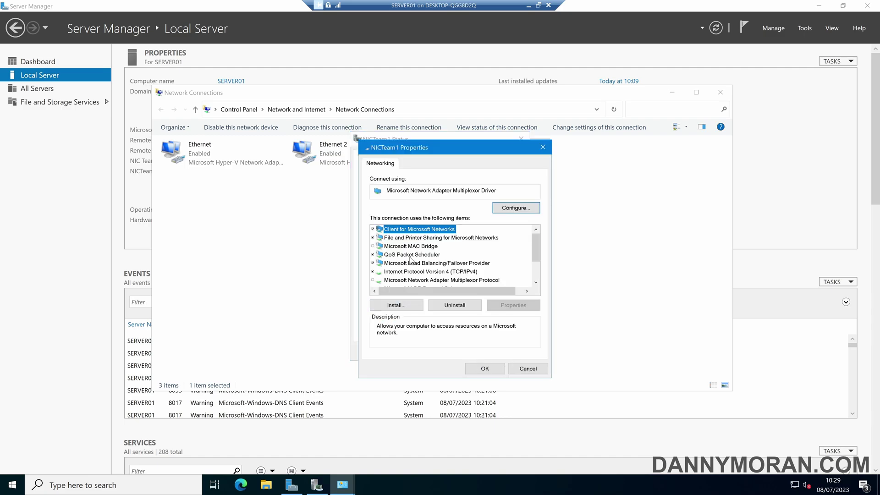
{"action": "double_click", "coordinate": [414, 271]}
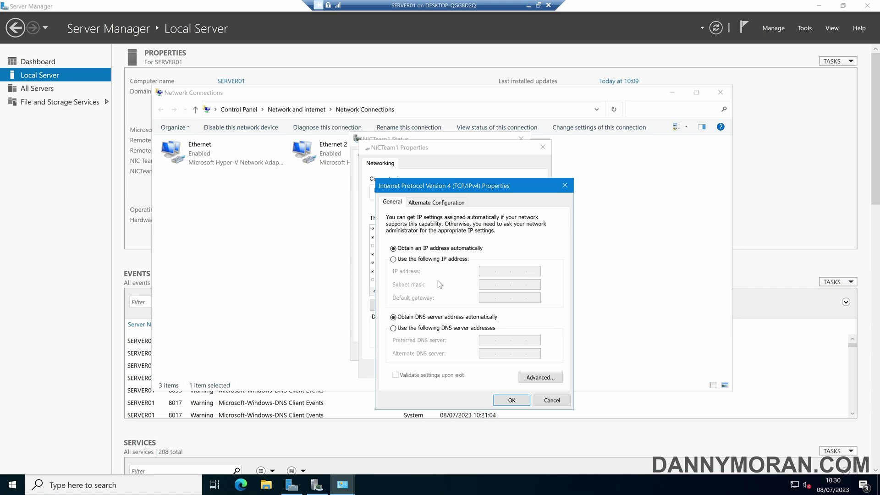
{"action": "left_click", "coordinate": [564, 186]}
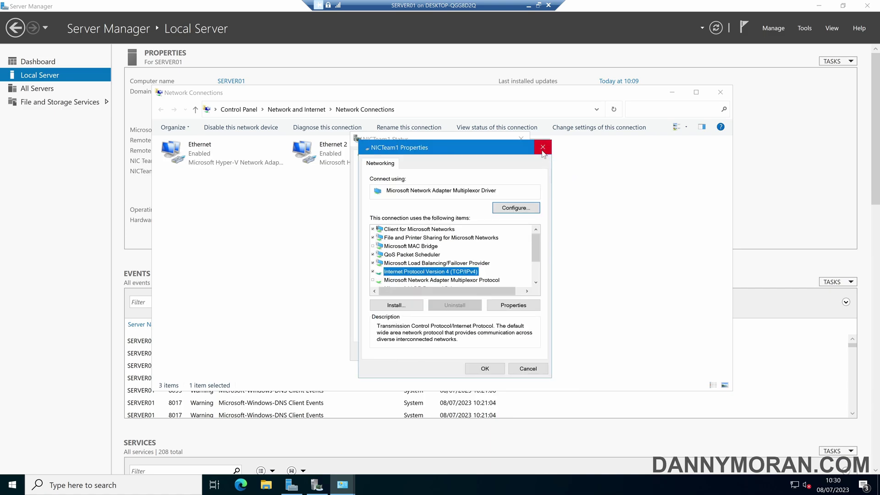
{"action": "left_click", "coordinate": [543, 147]}
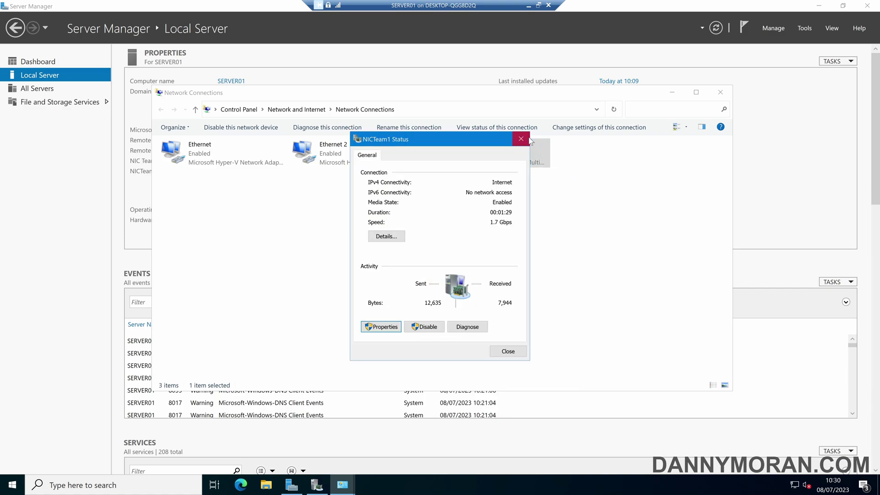
{"action": "left_click", "coordinate": [521, 139]}
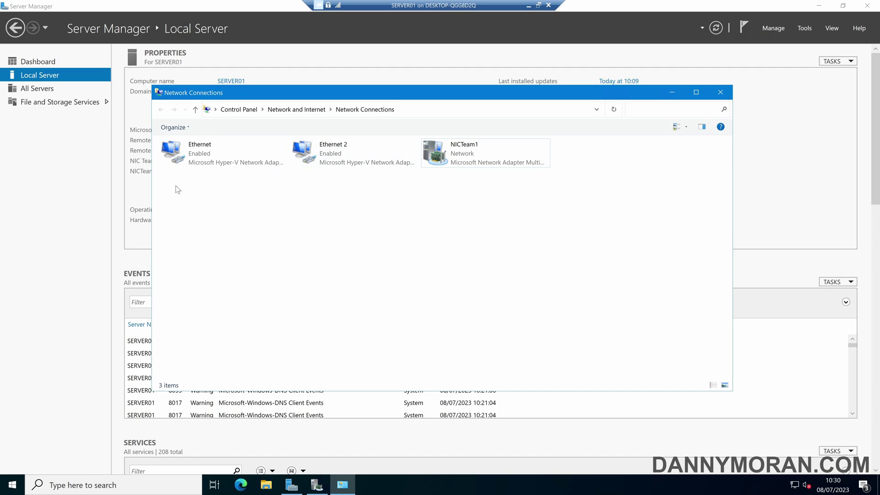
Check the speeds of NICTeam1 (1.7 Gbps) and Ethernet (1.0 Gbps) in their Status dialogs.
{"action": "left_click_drag", "start_coordinate": [176, 186], "coordinate": [345, 143]}
{"action": "left_click", "coordinate": [484, 155]}
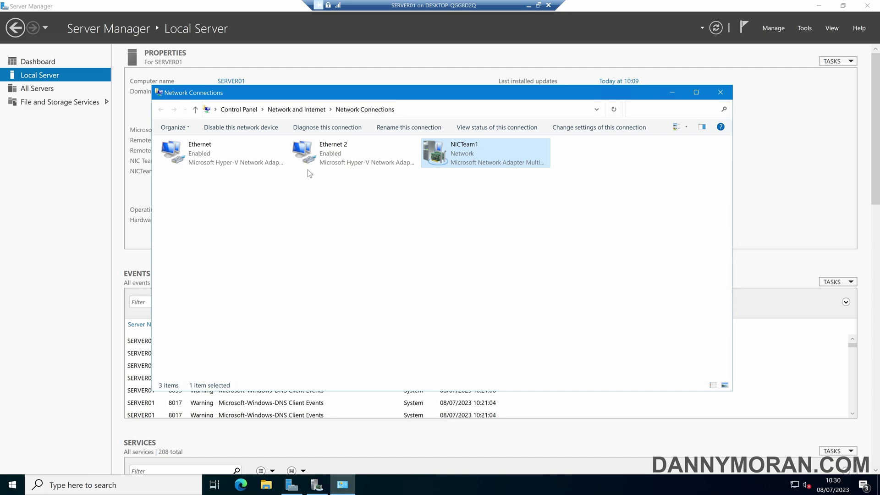
{"action": "double_click", "coordinate": [432, 157]}
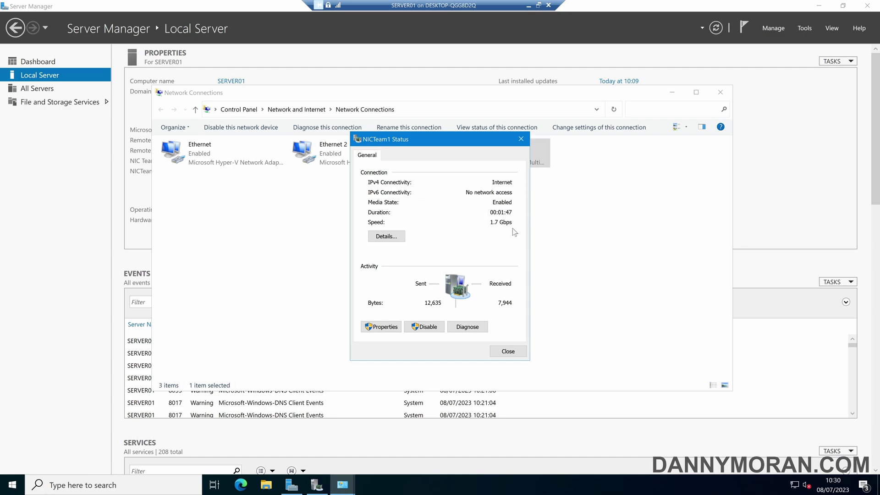
{"action": "left_click", "coordinate": [521, 139]}
{"action": "double_click", "coordinate": [226, 142]}
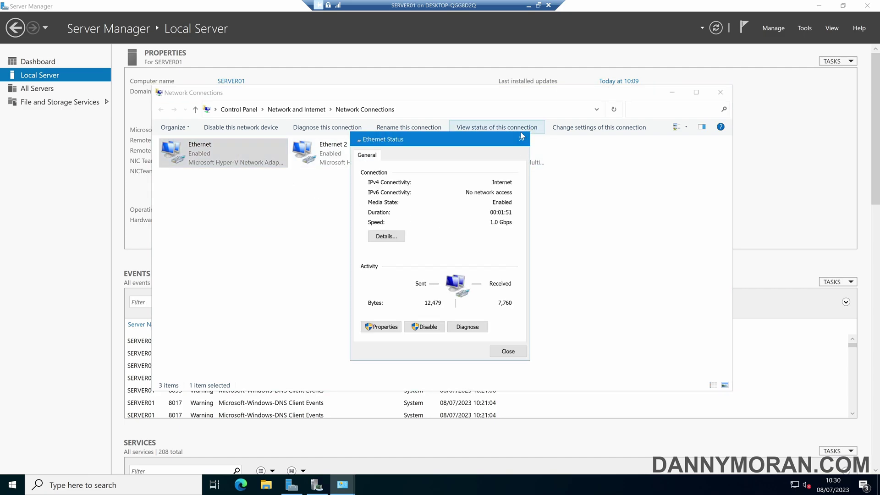
{"action": "left_click", "coordinate": [520, 139]}
Check Ethernet 2's speed (702.0 Mbps), recheck NICTeam1, and return to NIC Teaming.
{"action": "double_click", "coordinate": [321, 149]}
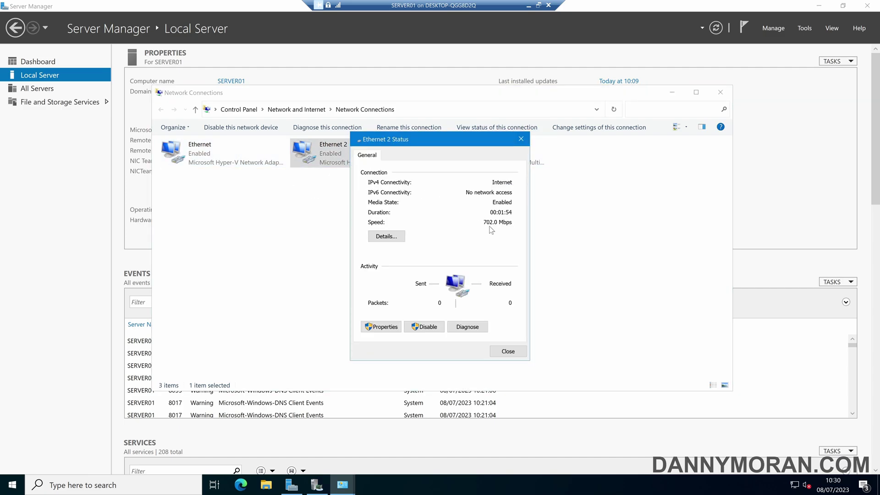
{"action": "left_click", "coordinate": [520, 139]}
{"action": "double_click", "coordinate": [490, 165]}
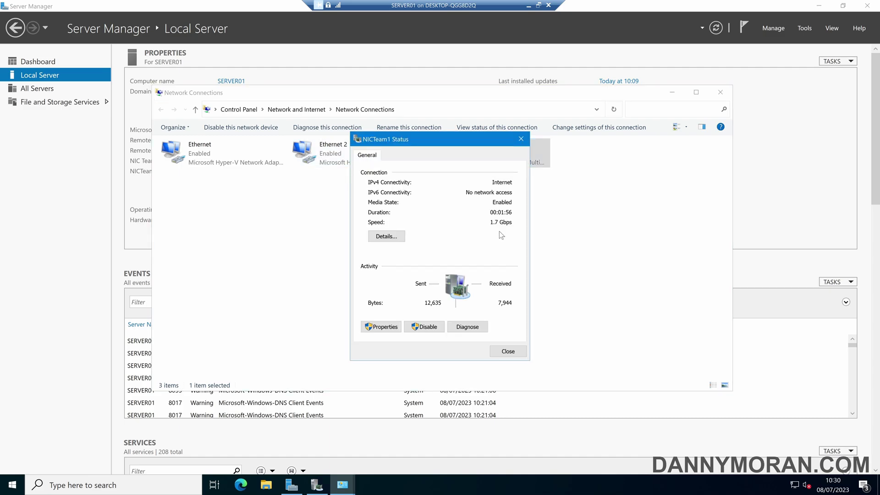
{"action": "left_click", "coordinate": [520, 139]}
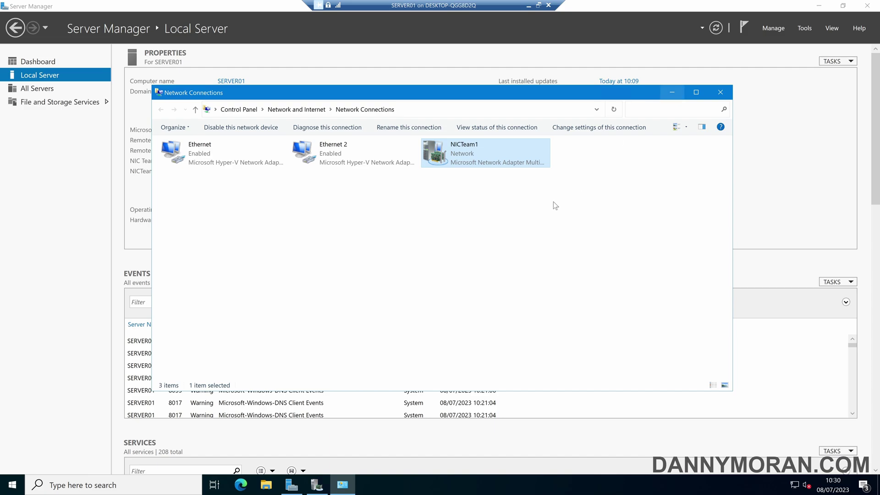
{"action": "left_click", "coordinate": [316, 484]}
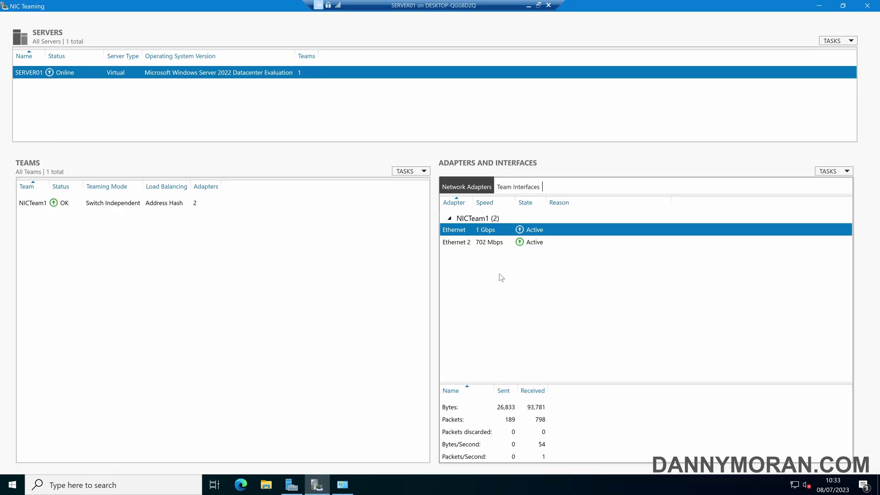
Run 'ping dannymoran.com -t' in an admin Command Prompt, narrowed beside the adapter list.
{"action": "key", "text": "super"}
{"action": "type", "text": "cmd"}
{"action": "key", "text": "Return"}
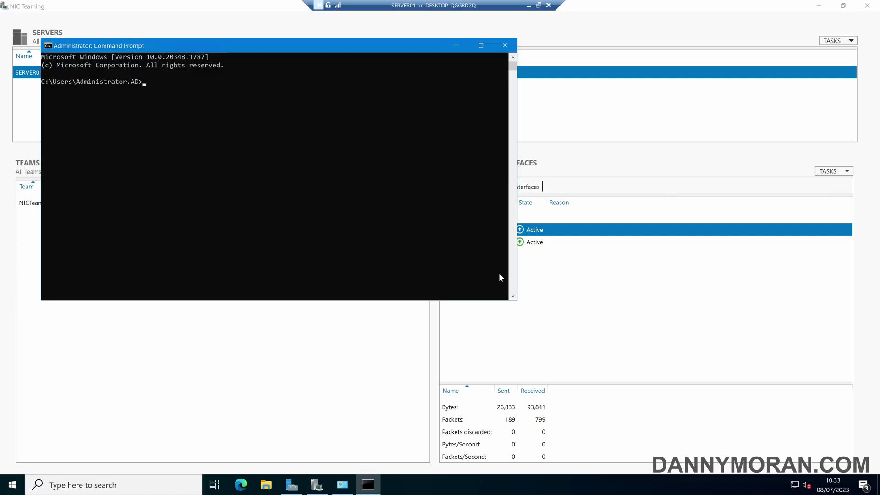
{"action": "type", "text": "ping dannymoran.com -t"}
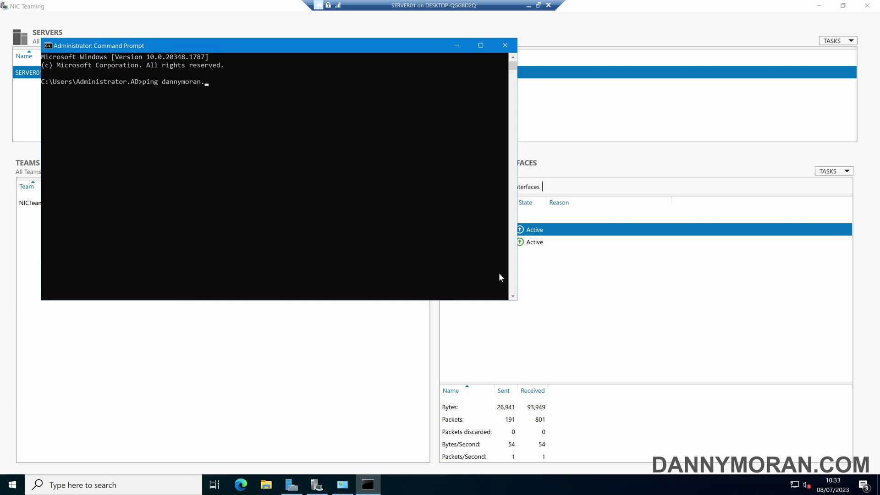
{"action": "key", "text": "Return"}
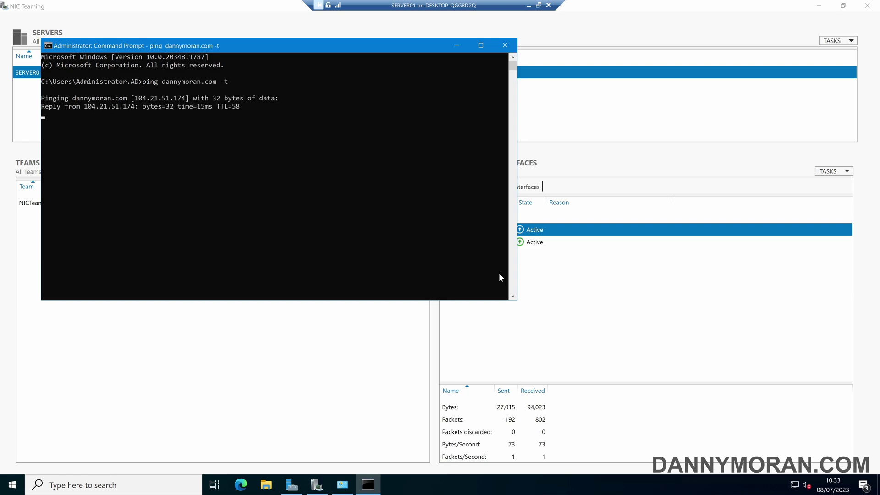
{"action": "left_click_drag", "start_coordinate": [517, 252], "coordinate": [429, 247]}
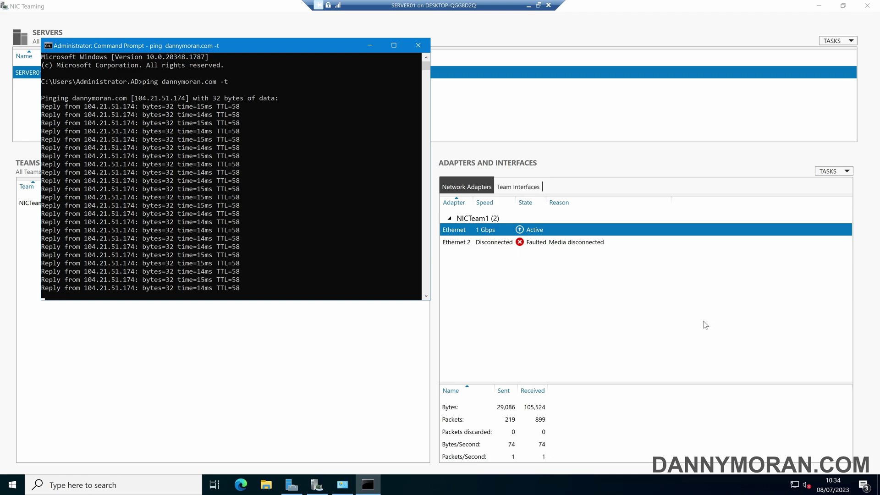
Bring NIC Teaming forward to watch Ethernet 2 return Active at 702 Mbps and NICTeam1 reach OK.
{"action": "left_click", "coordinate": [530, 276]}
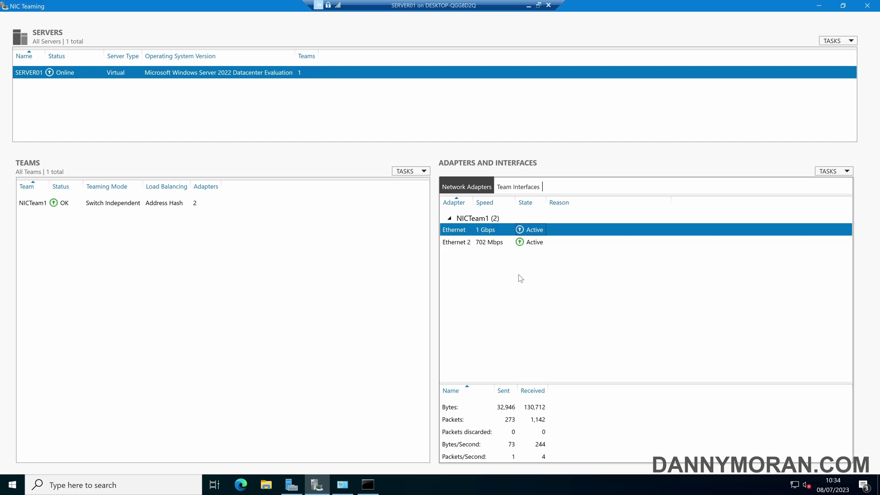
{"action": "right_click", "coordinate": [46, 204]}
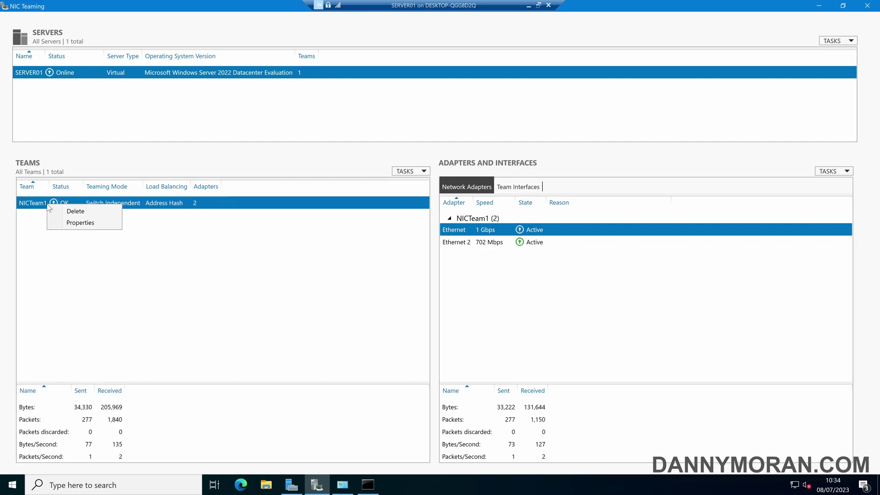
{"action": "left_click", "coordinate": [76, 226]}
{"action": "left_click", "coordinate": [329, 324]}
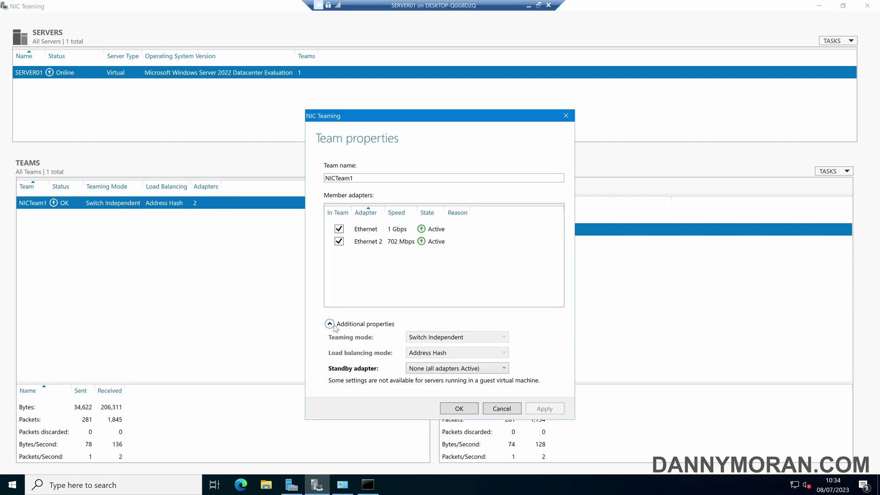
{"action": "left_click", "coordinate": [338, 241]}
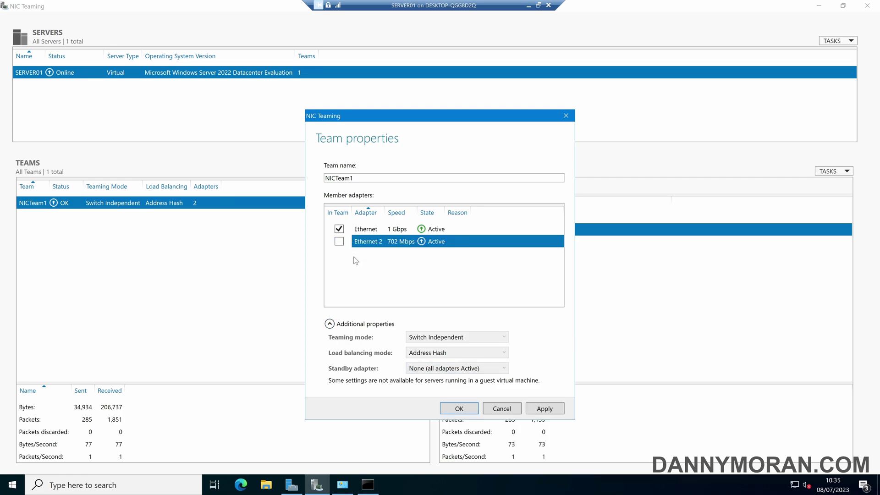
{"action": "left_click", "coordinate": [342, 246]}
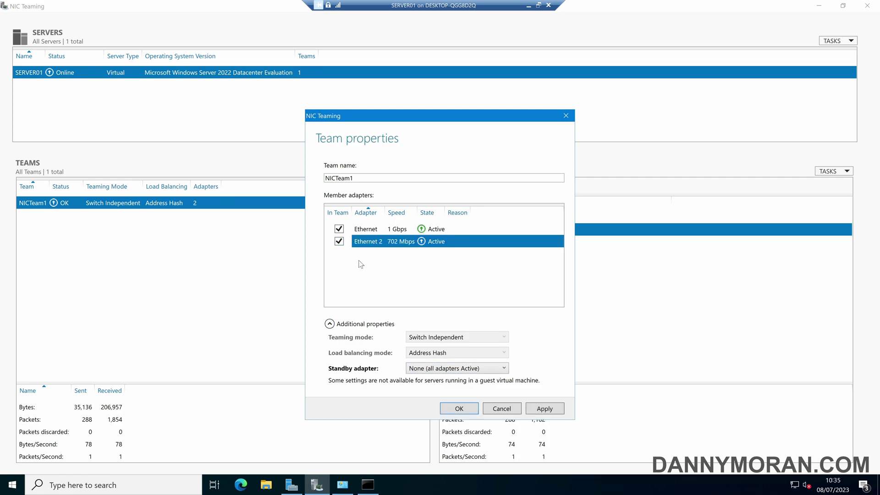
Close the team properties unchanged and delete the NICTeam1 team.
{"action": "left_click", "coordinate": [506, 410]}
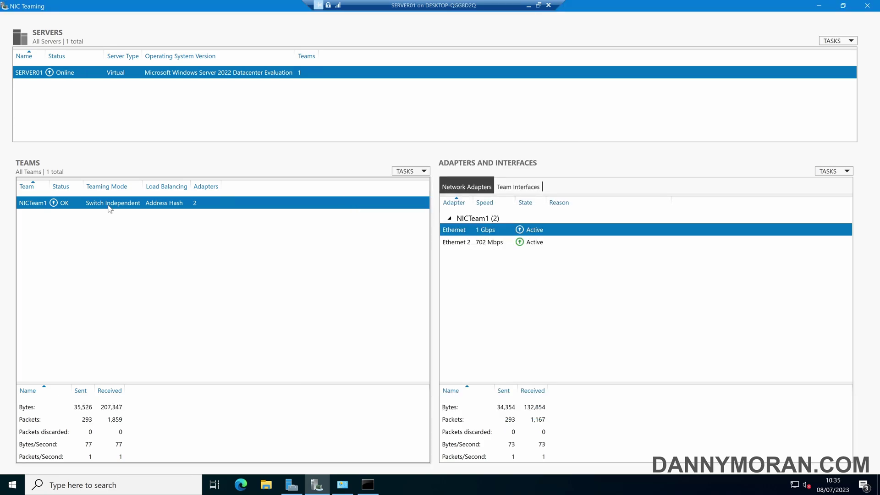
{"action": "right_click", "coordinate": [110, 209]}
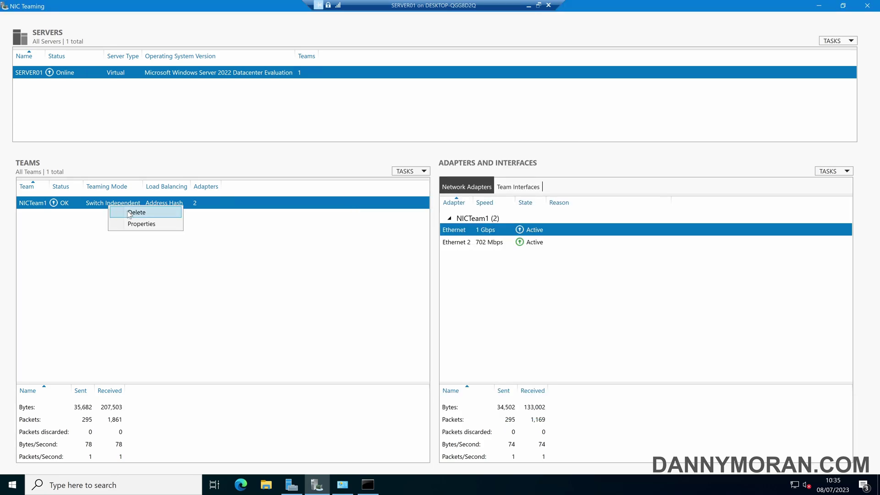
{"action": "left_click", "coordinate": [129, 214]}
{"action": "left_click", "coordinate": [496, 263]}
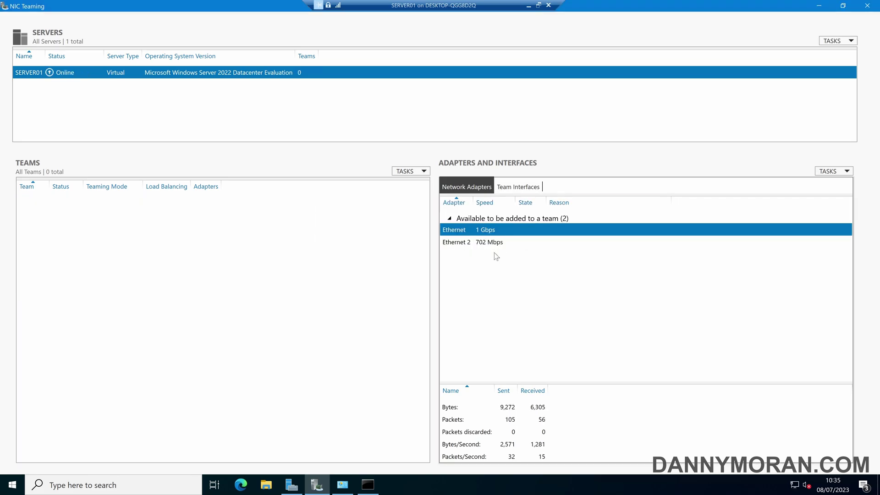
Refresh Network Connections to confirm the team is gone, then switch back to NIC Teaming.
{"action": "left_click", "coordinate": [342, 484]}
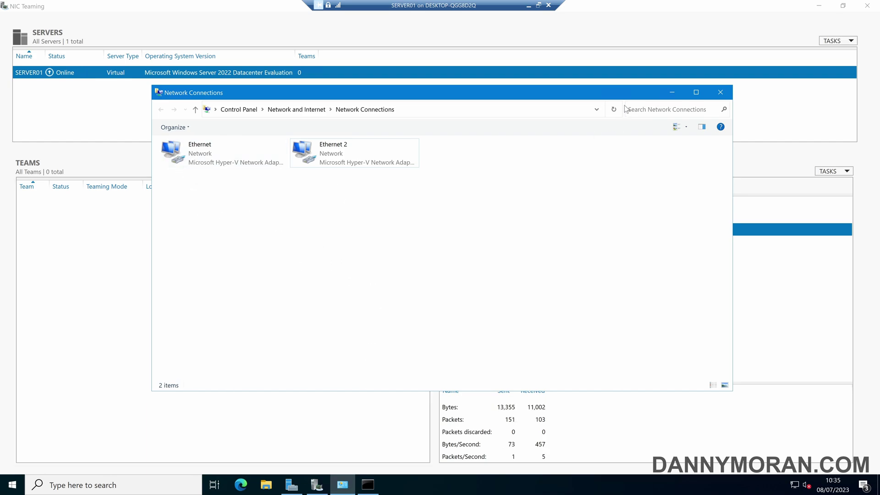
{"action": "left_click", "coordinate": [612, 114]}
{"action": "key", "text": "alt+Tab"}
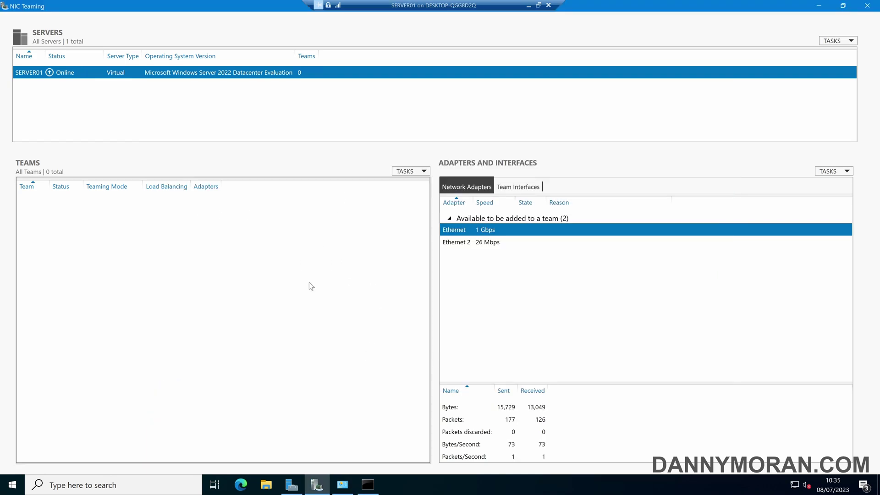